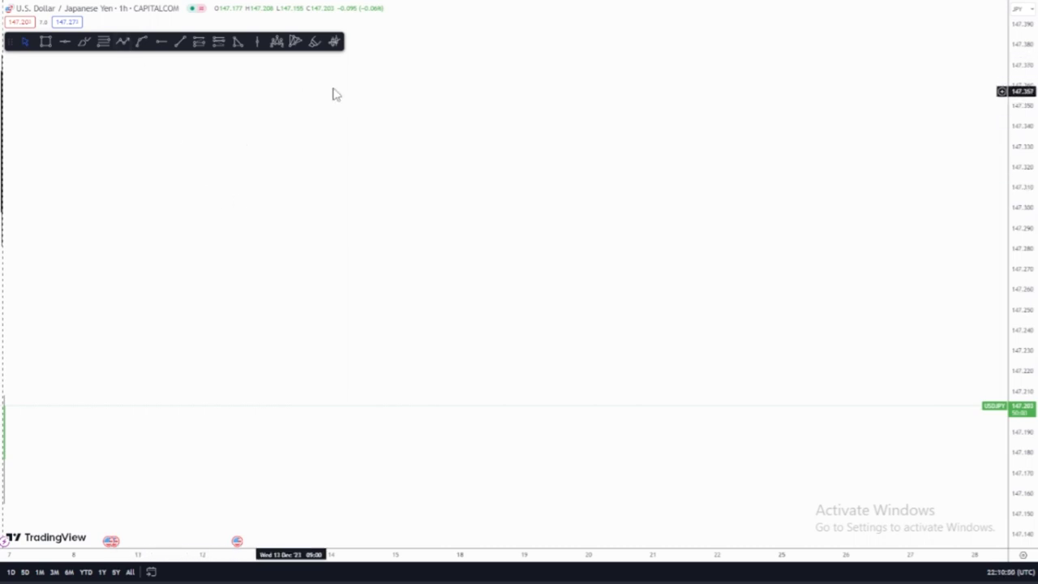
Step: Draw a rising three-leg path from about 147.22 to 147.30, back to 147.26, ending with an arrow at about 147.36
click(122, 41)
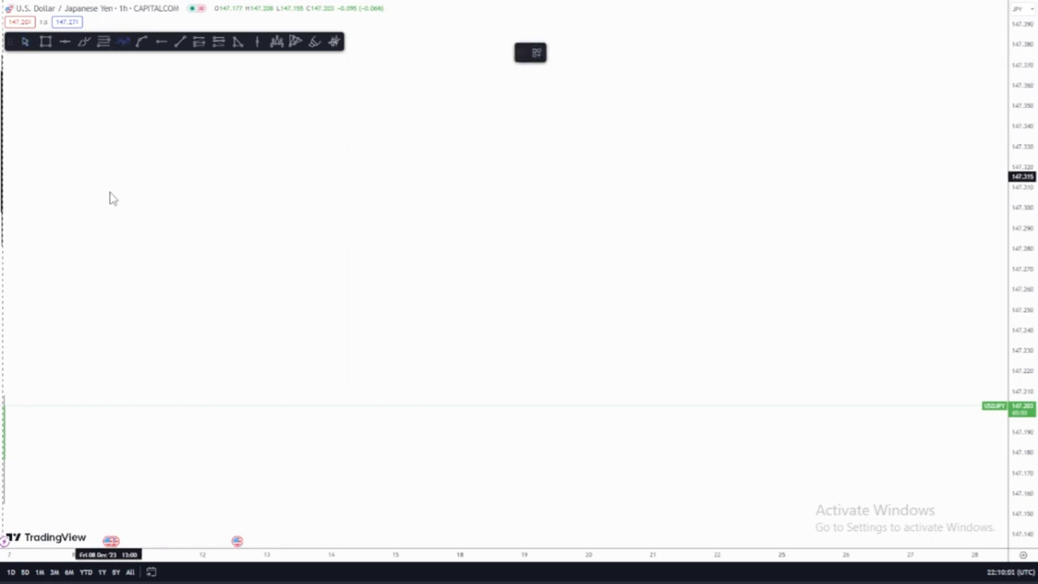
click(41, 378)
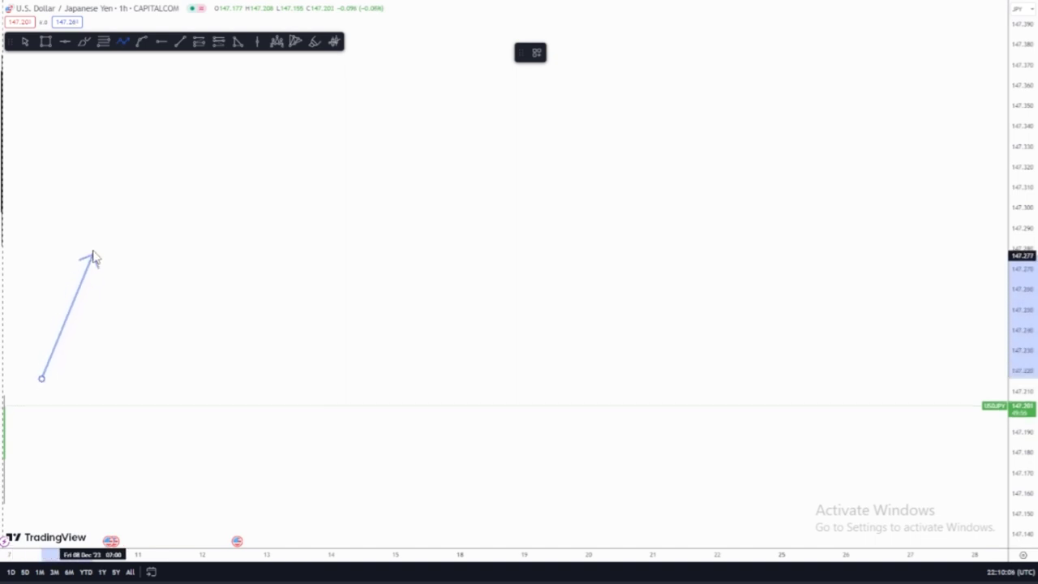
click(109, 202)
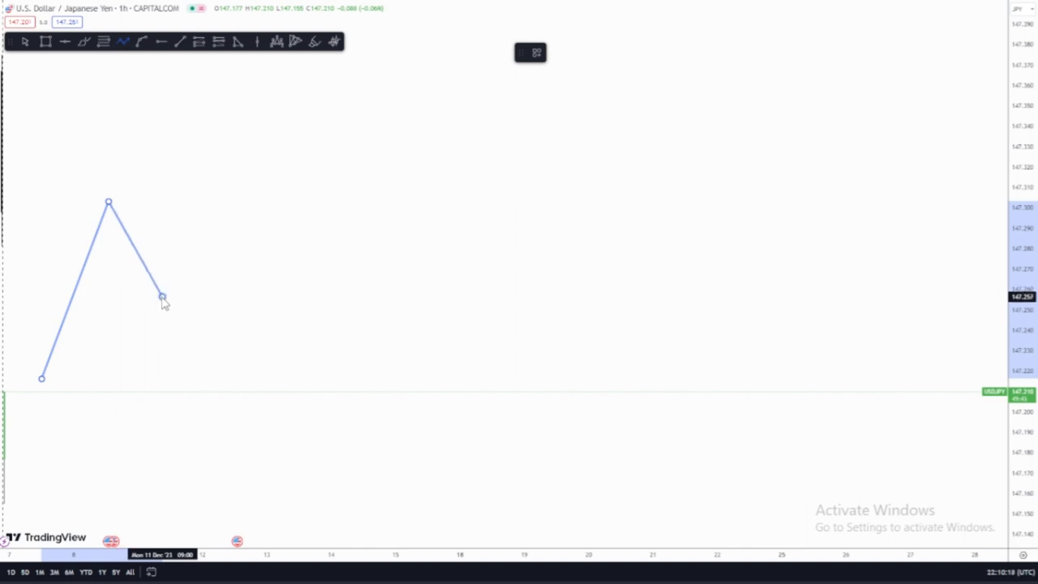
click(162, 296)
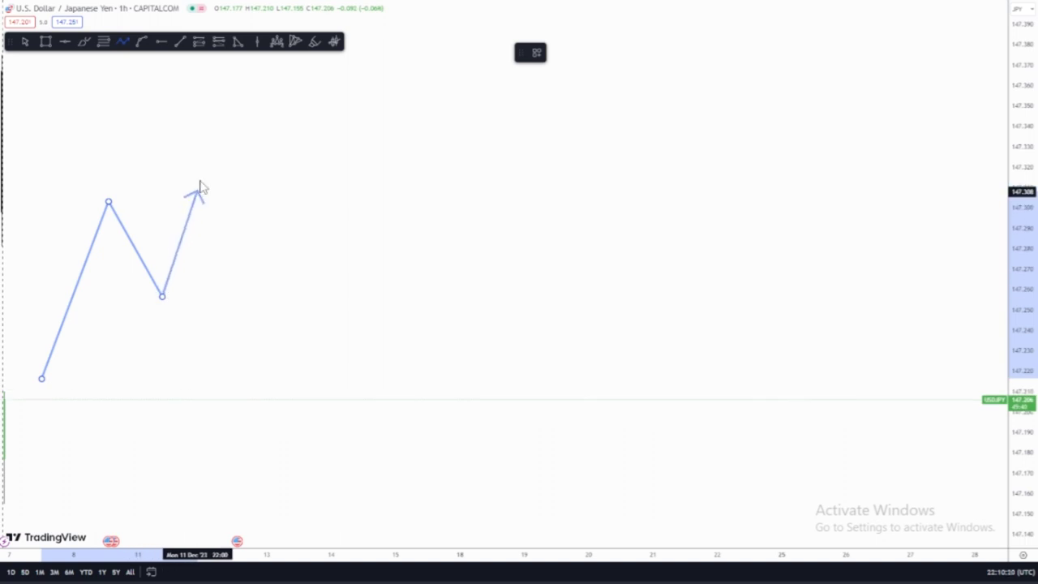
click(234, 85)
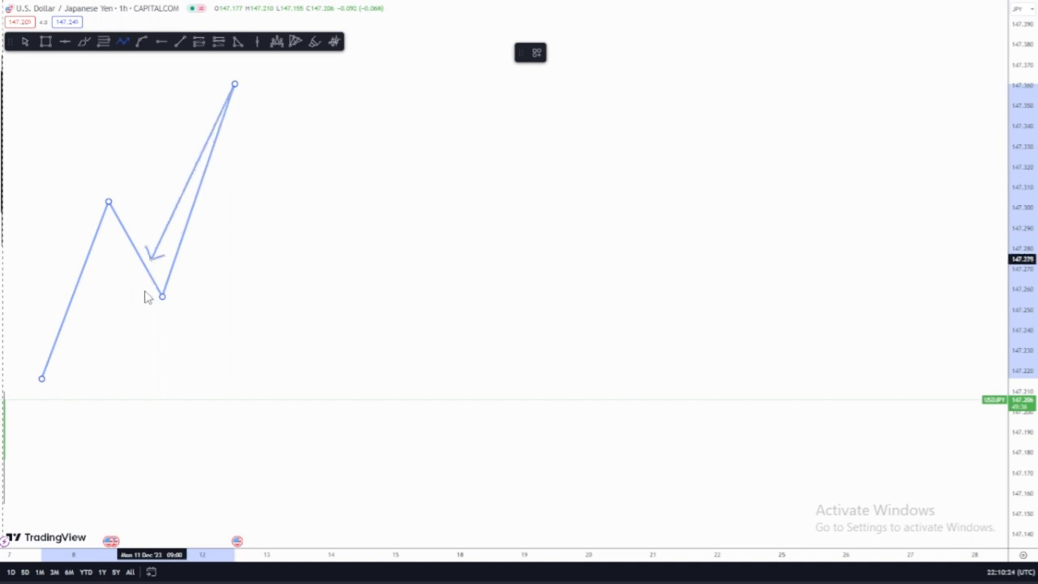
double_click(235, 85)
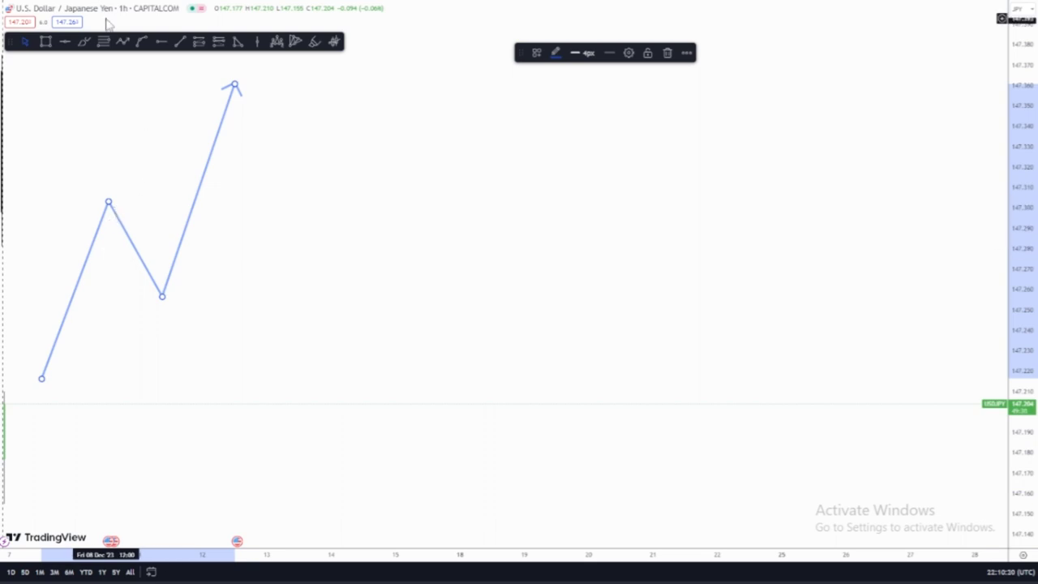
Step: Add a dashed trend line at about 147.26 across the pullback low of the rising path, extending its end slightly past the low
click(179, 41)
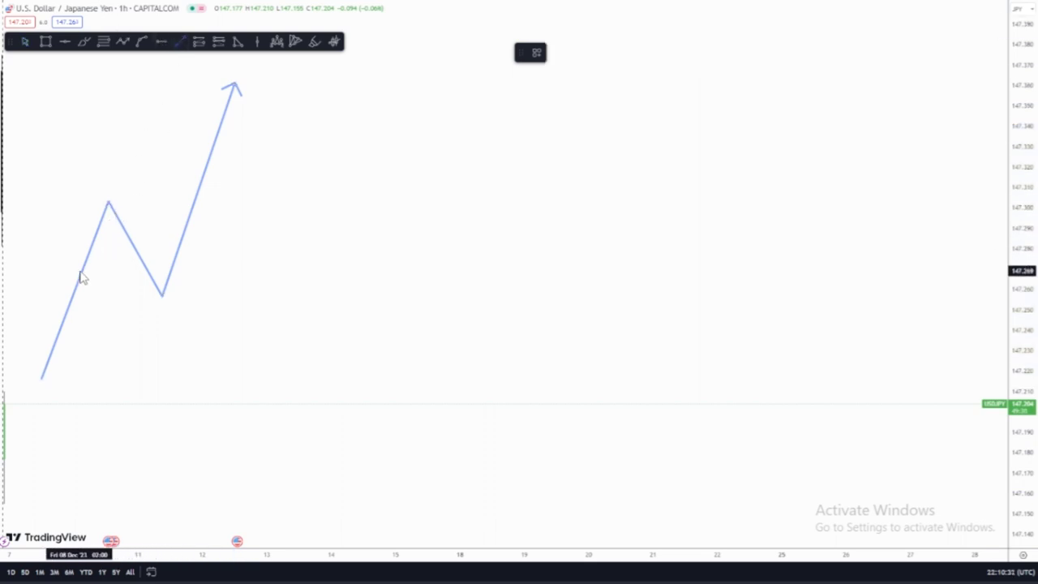
click(60, 285)
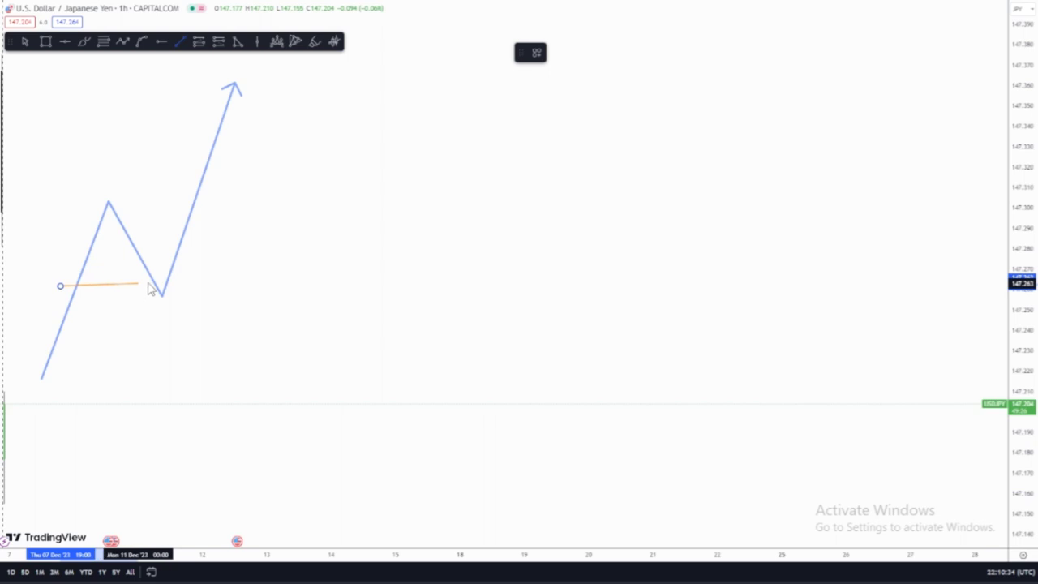
click(194, 282)
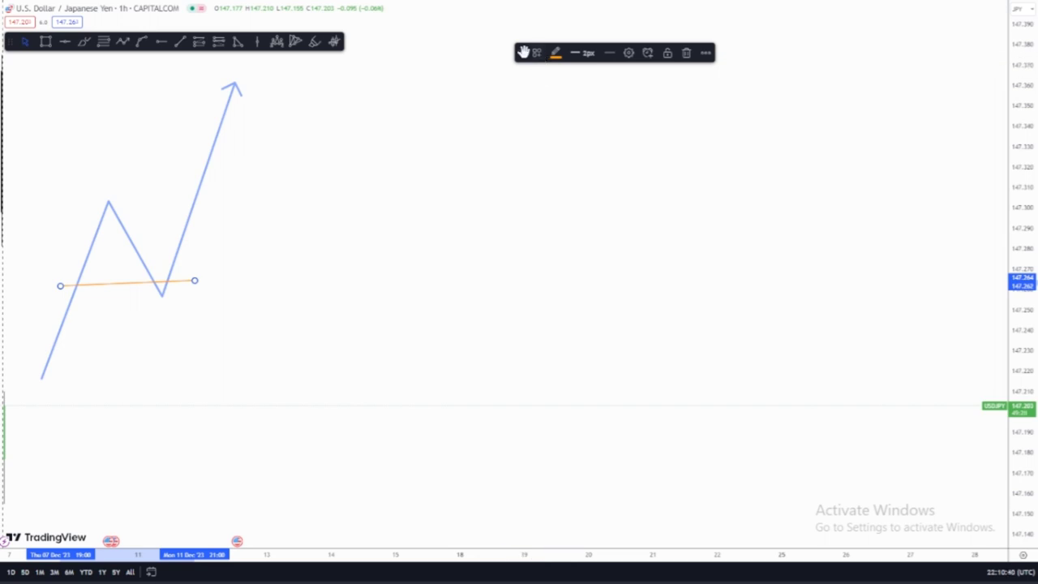
click(615, 54)
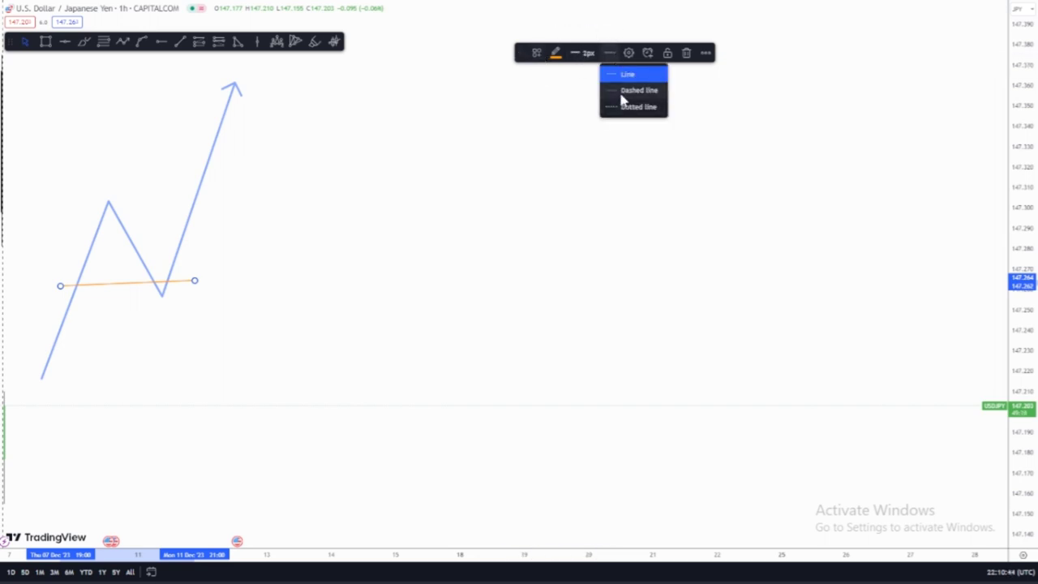
click(622, 94)
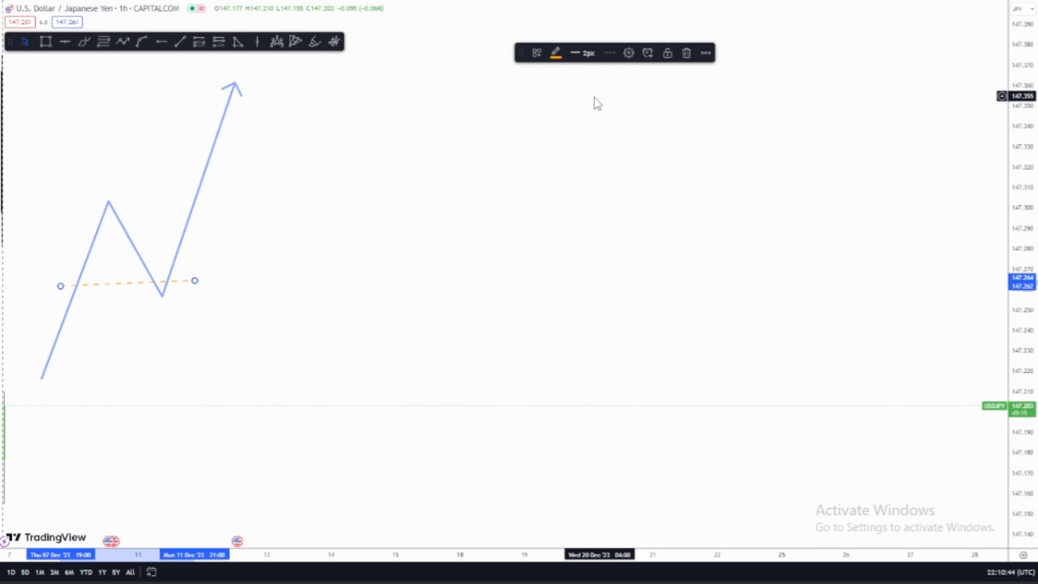
click(199, 292)
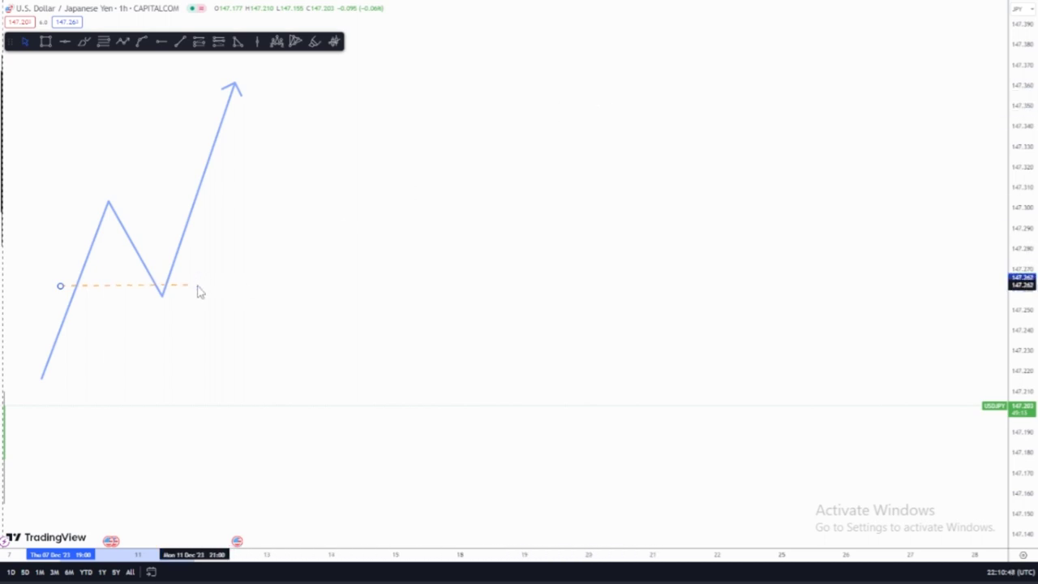
click(202, 285)
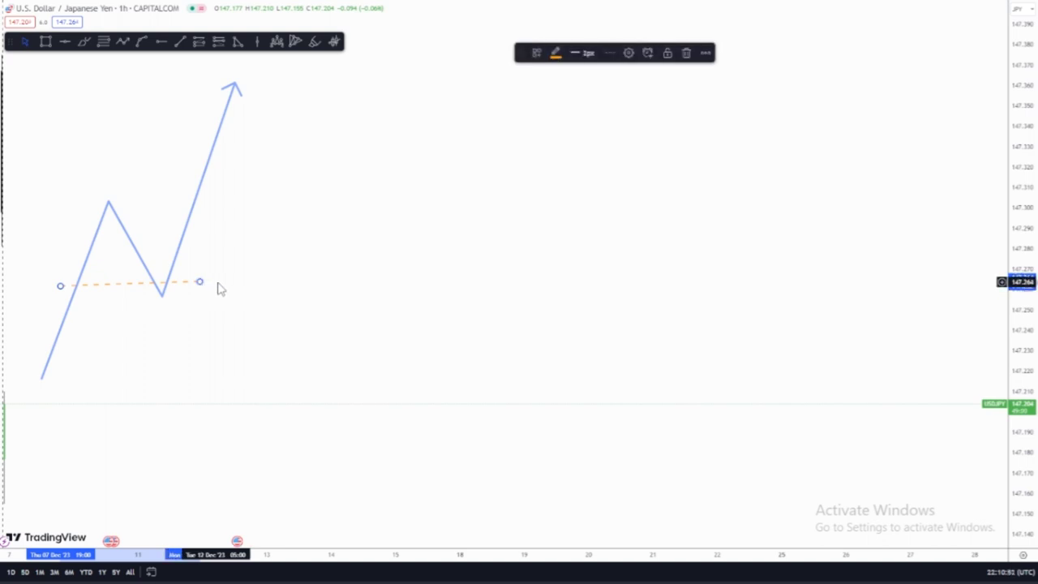
click(218, 289)
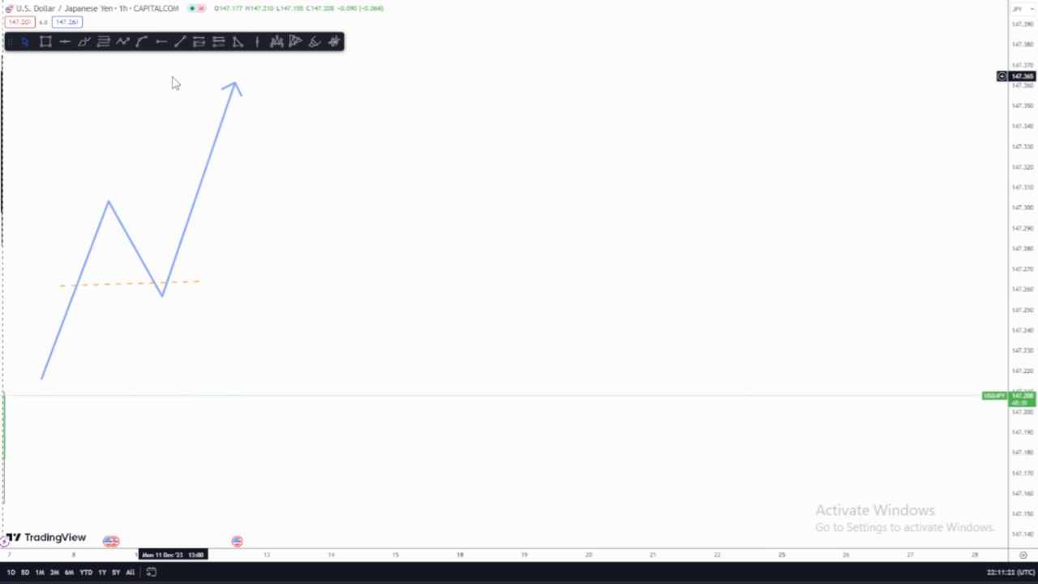
Step: Draw a falling three-leg path through about 147.35, 147.27, 147.30 and 147.22, and apply the Downtrend template to it
click(123, 41)
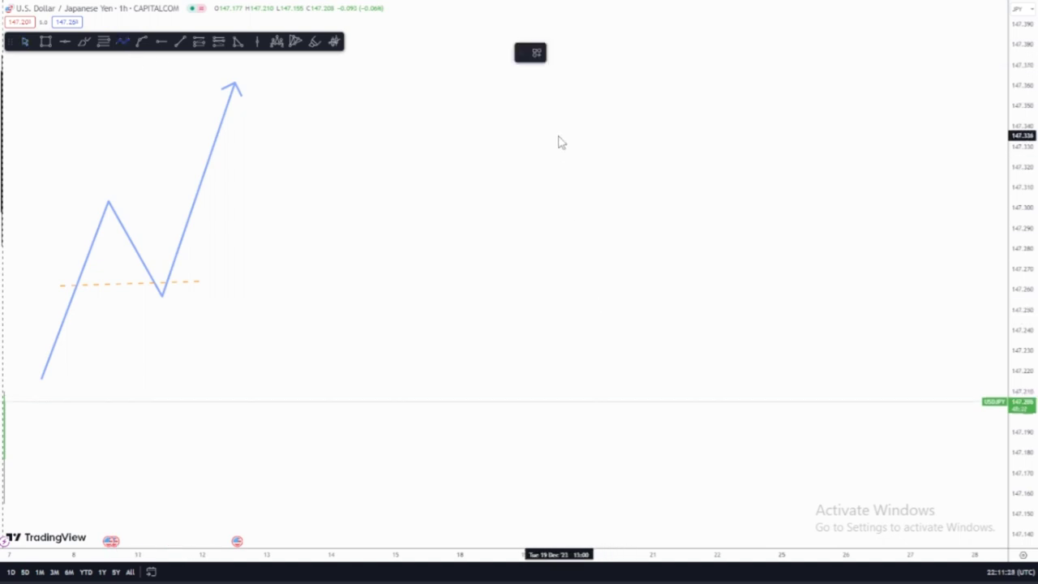
click(649, 106)
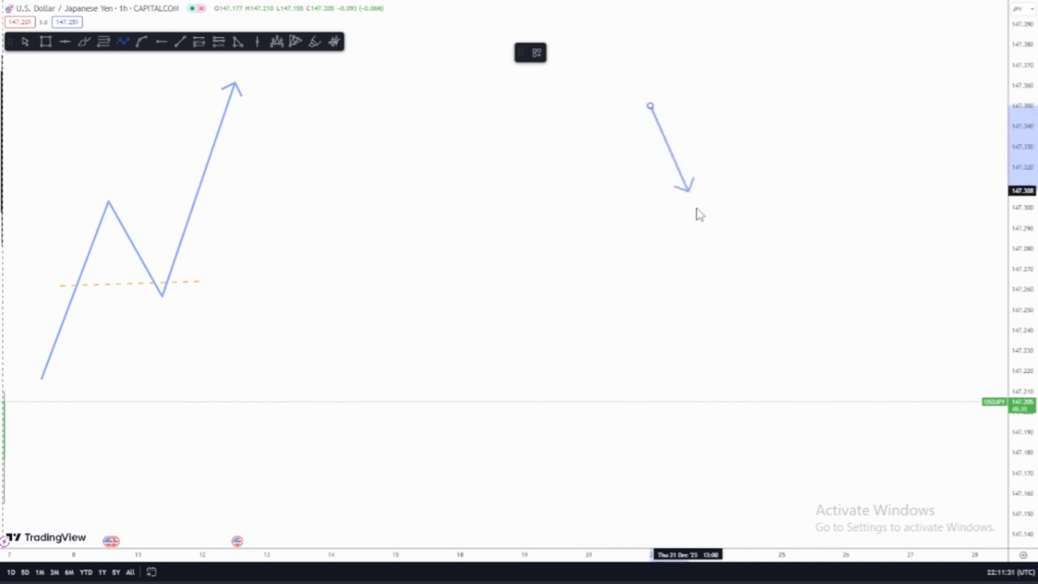
click(723, 268)
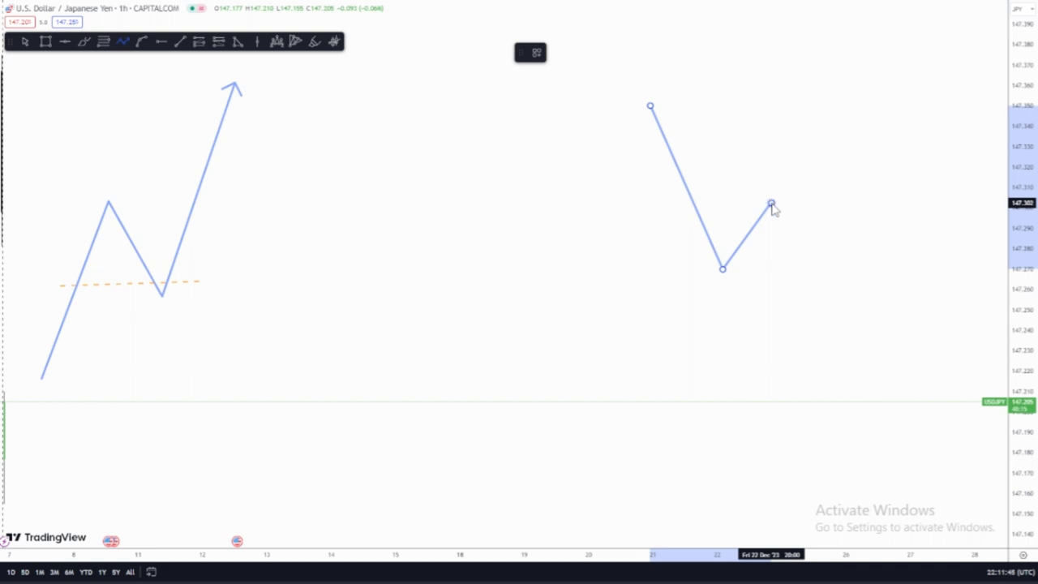
double_click(849, 373)
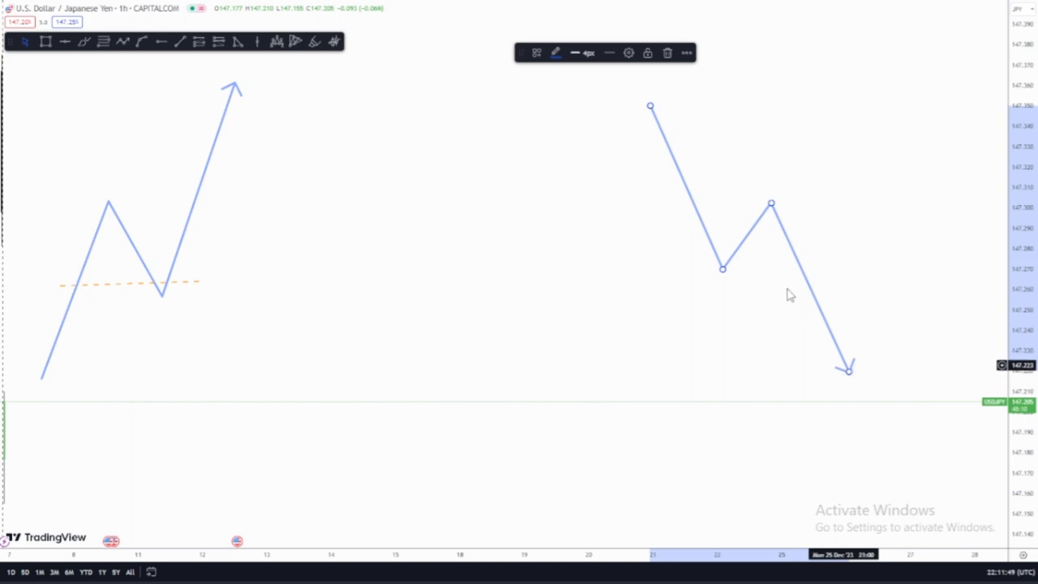
click(536, 56)
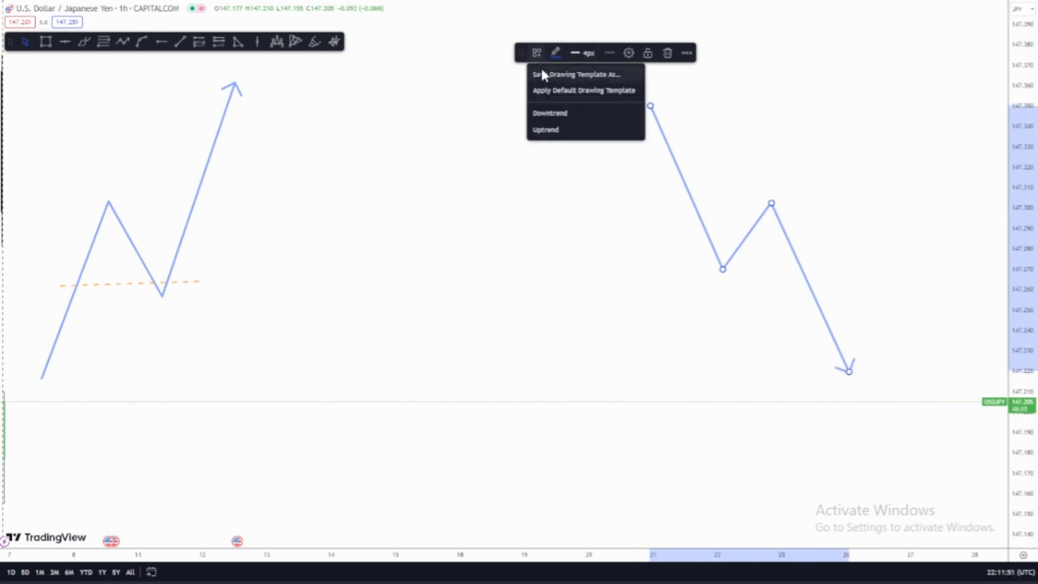
click(563, 114)
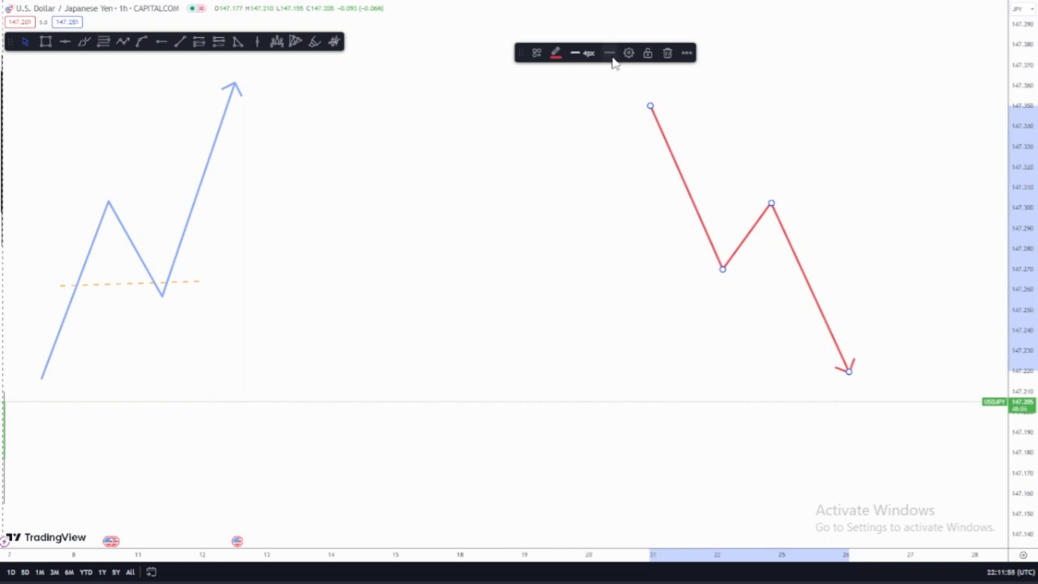
Step: Draw a near-horizontal trend line at about 147.30 across the falling path at its pullback high
click(182, 42)
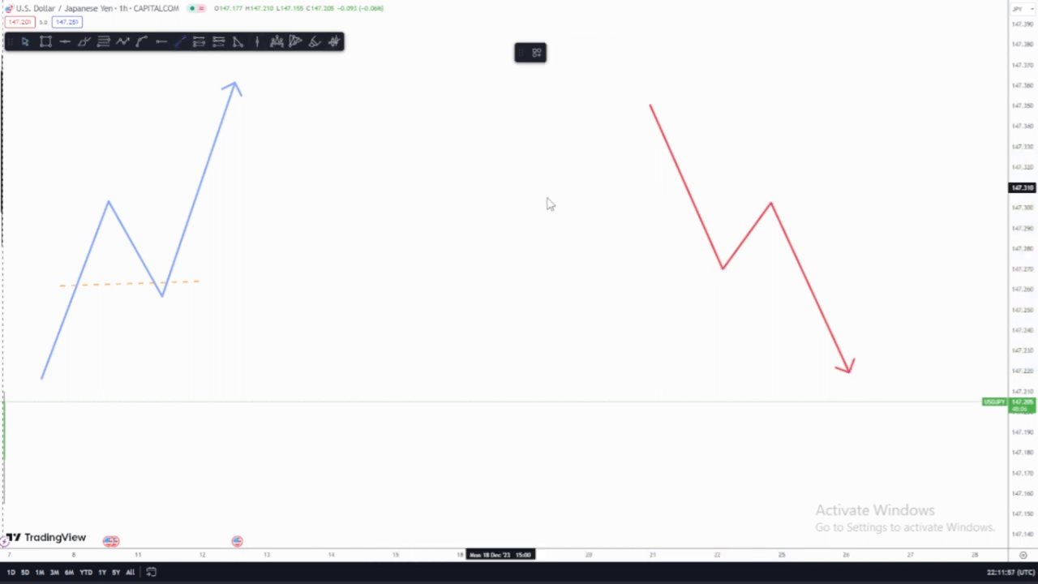
click(663, 210)
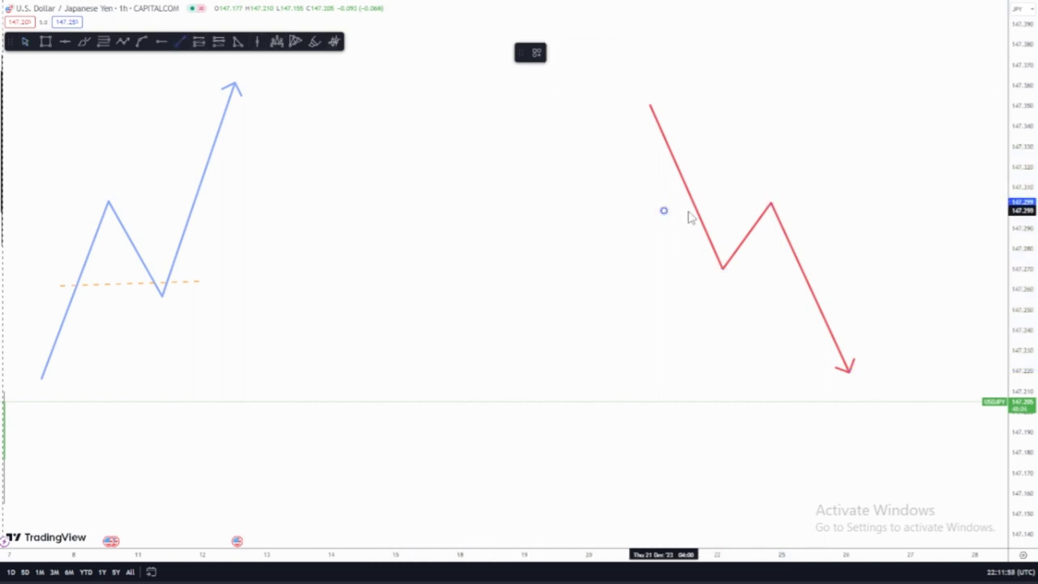
click(824, 213)
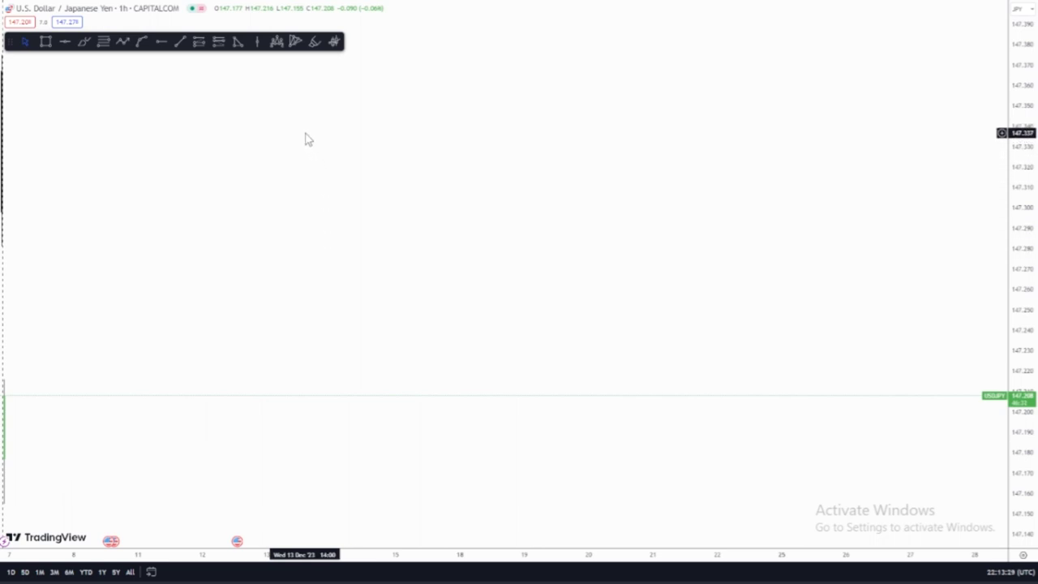
Step: On the cleared chart, draw a rising three-leg path through about 147.23, 147.27, 147.24 and 147.33
click(122, 44)
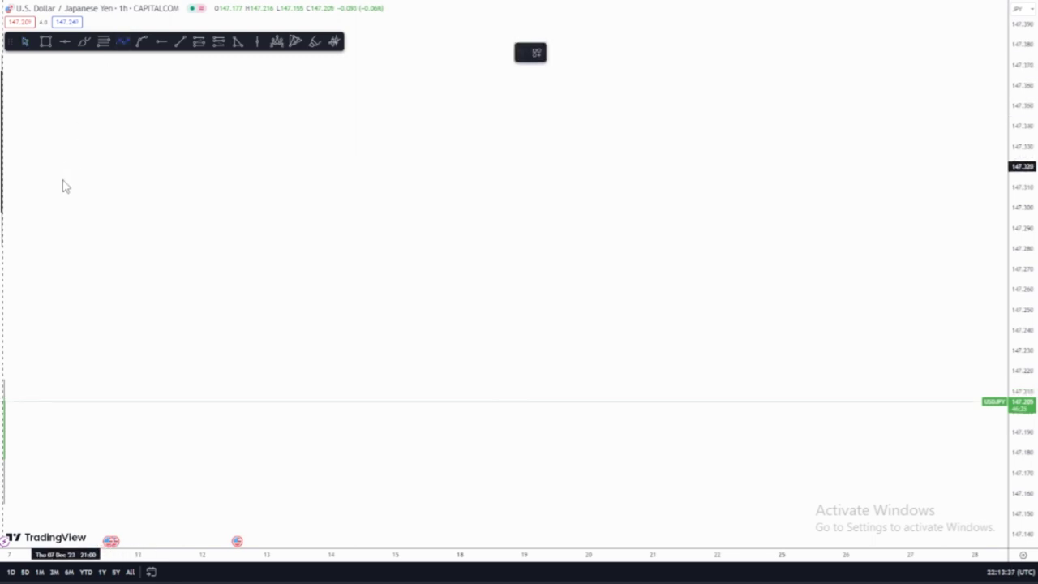
click(44, 355)
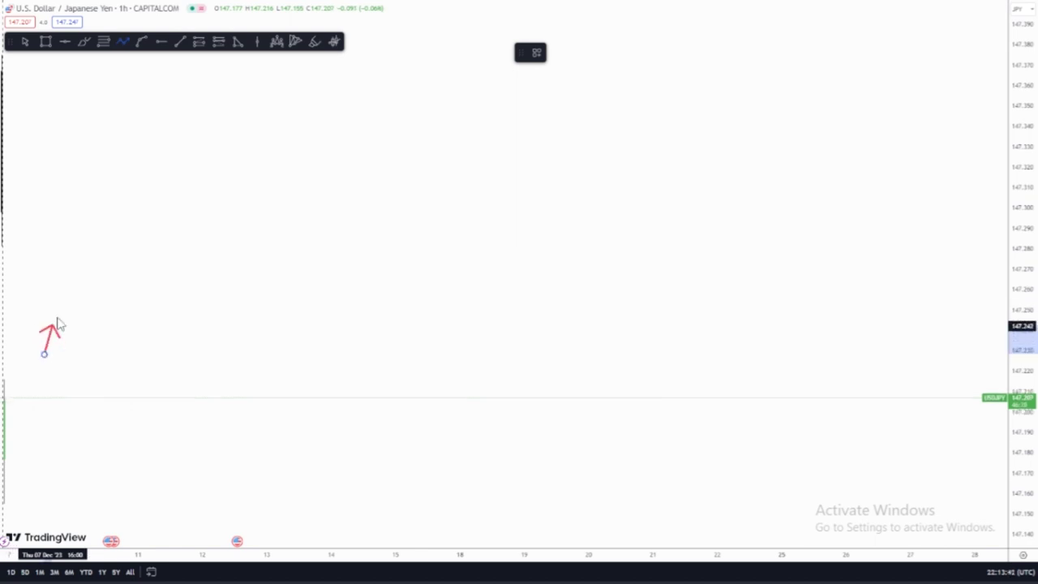
click(86, 261)
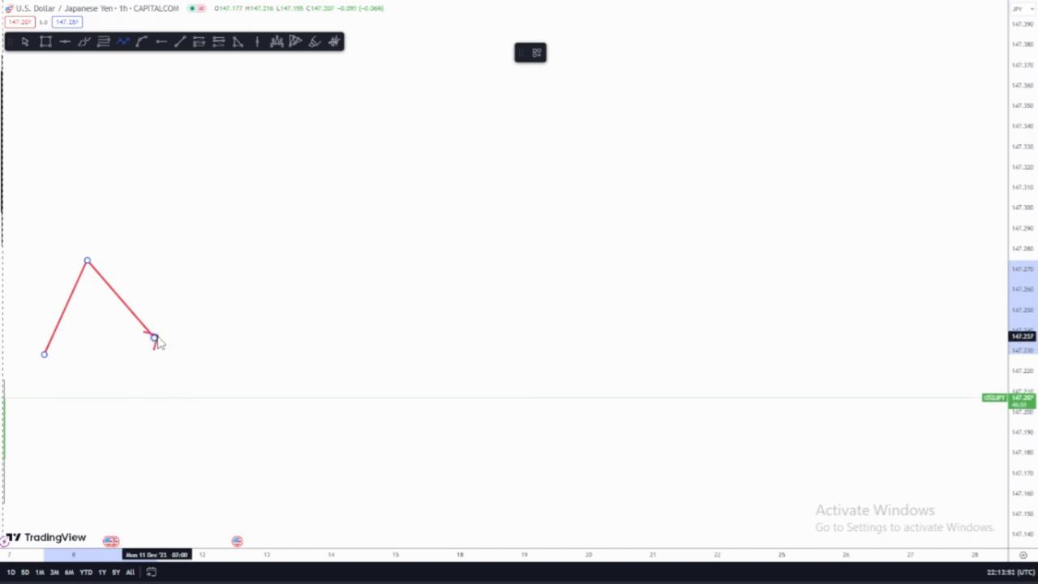
click(155, 338)
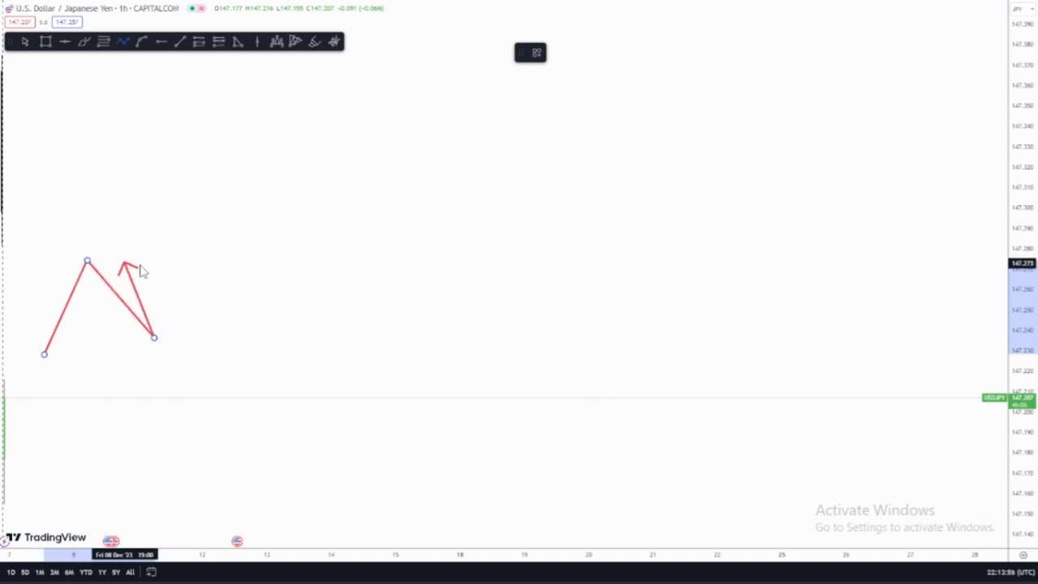
double_click(211, 152)
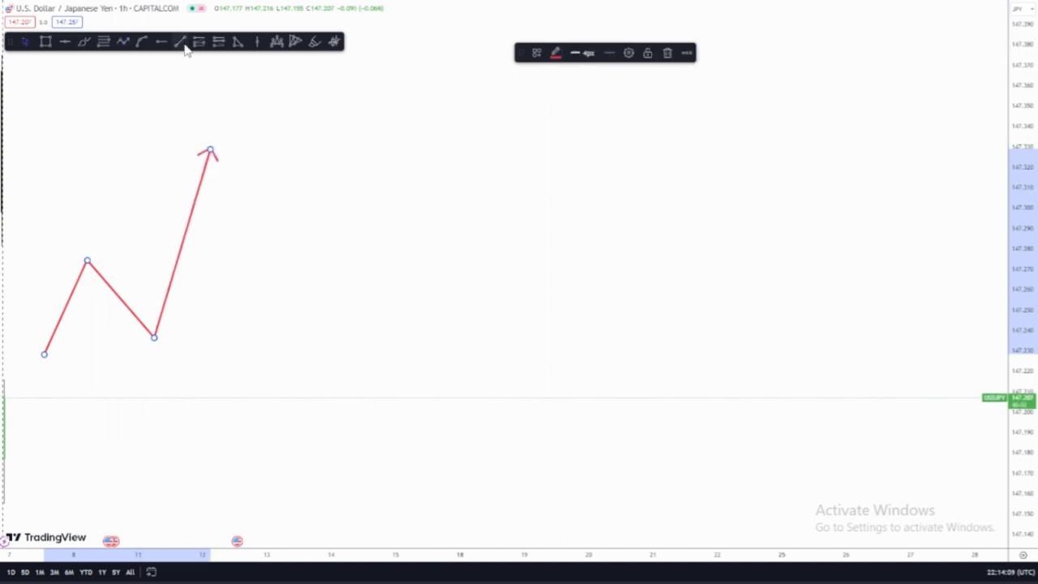
Step: Draw a horizontal trend line at about 147.28 just above the rising path's first high and apply the BOS template to it
click(182, 44)
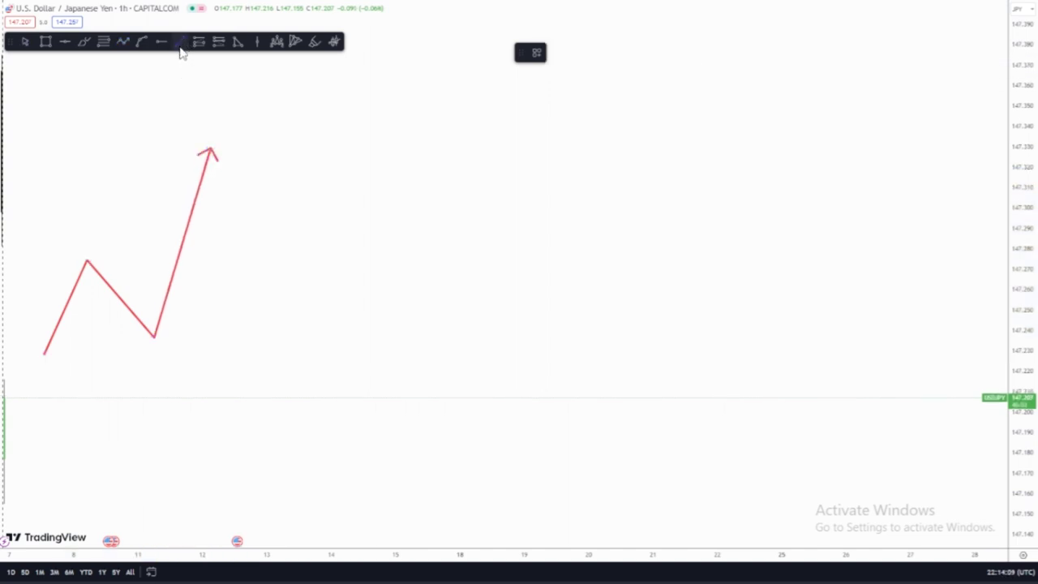
click(80, 252)
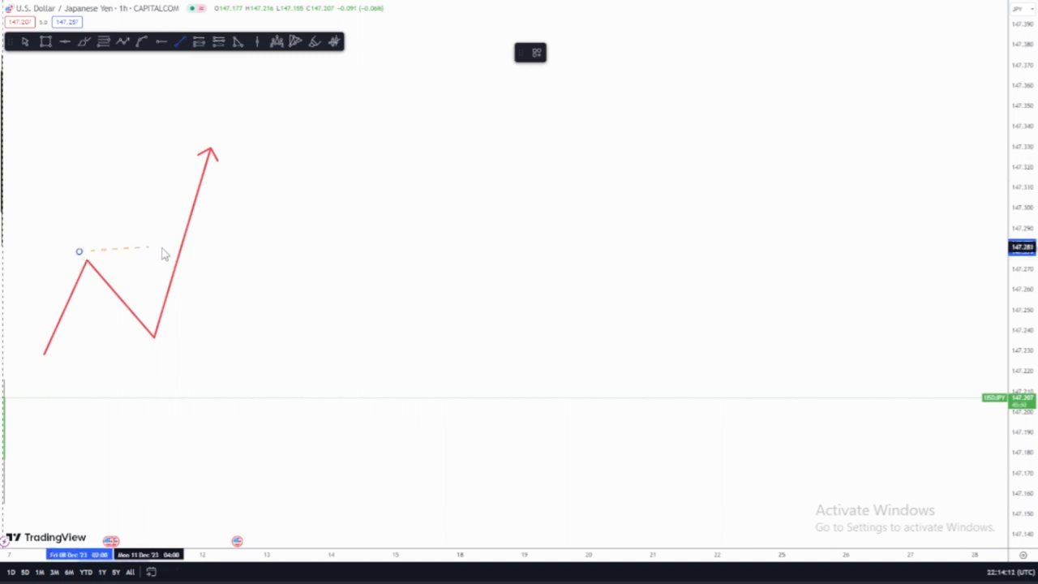
click(210, 251)
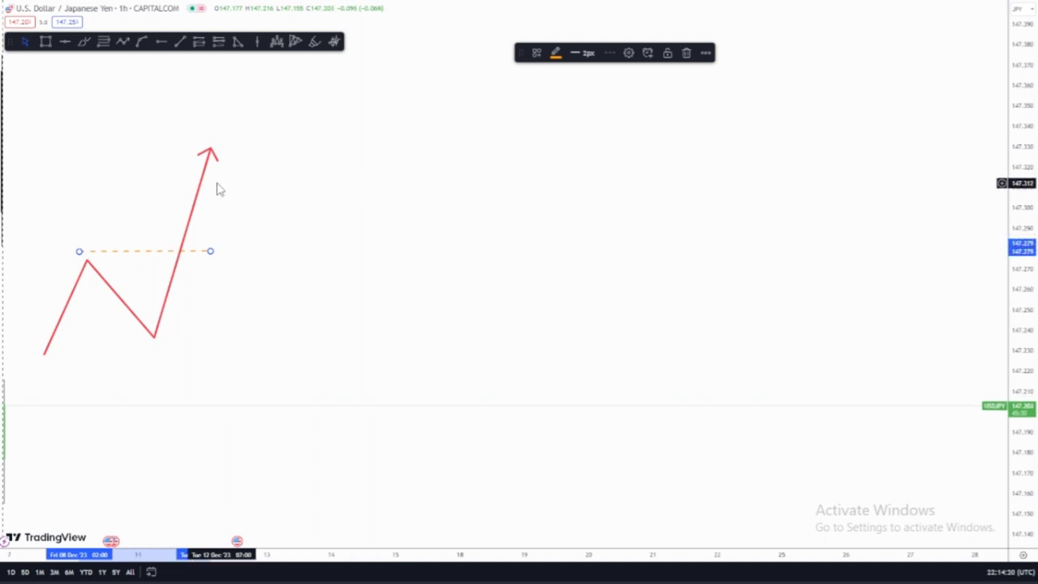
click(537, 54)
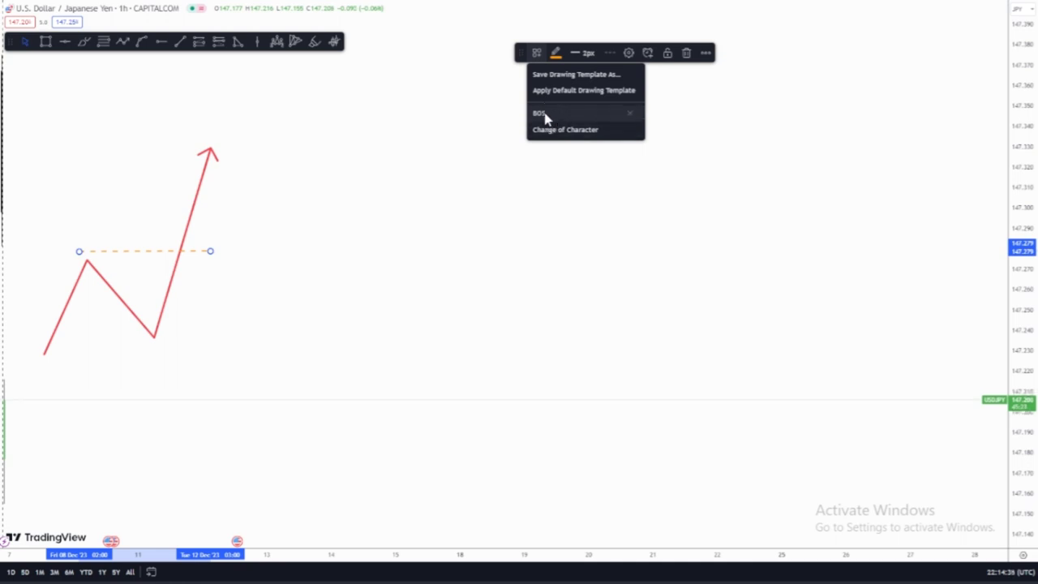
click(545, 115)
click(463, 153)
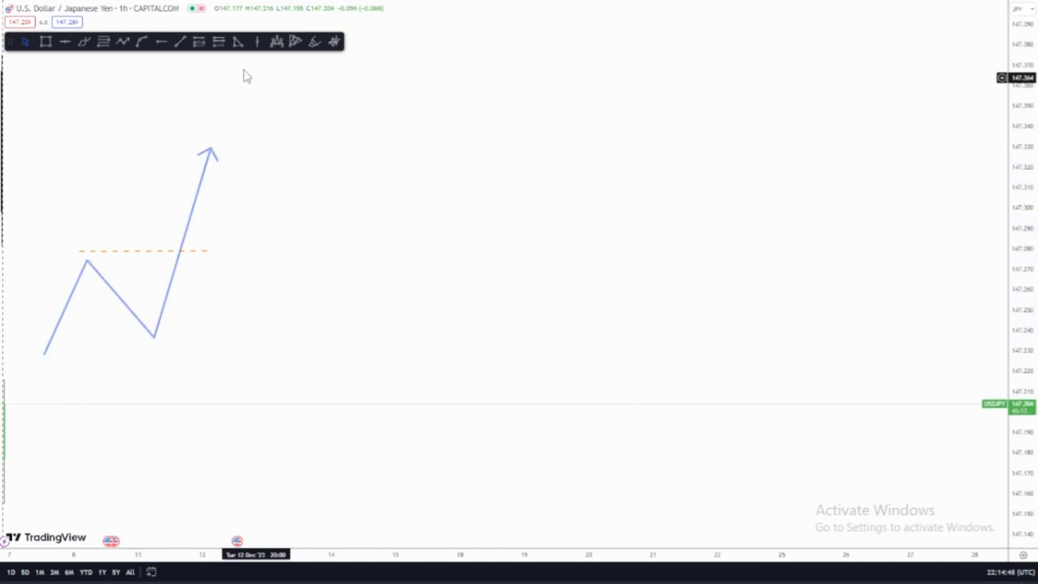
Step: Draw a falling three-leg path right of the rising one, through about 147.32, 147.25, 147.28 and 147.20
click(123, 43)
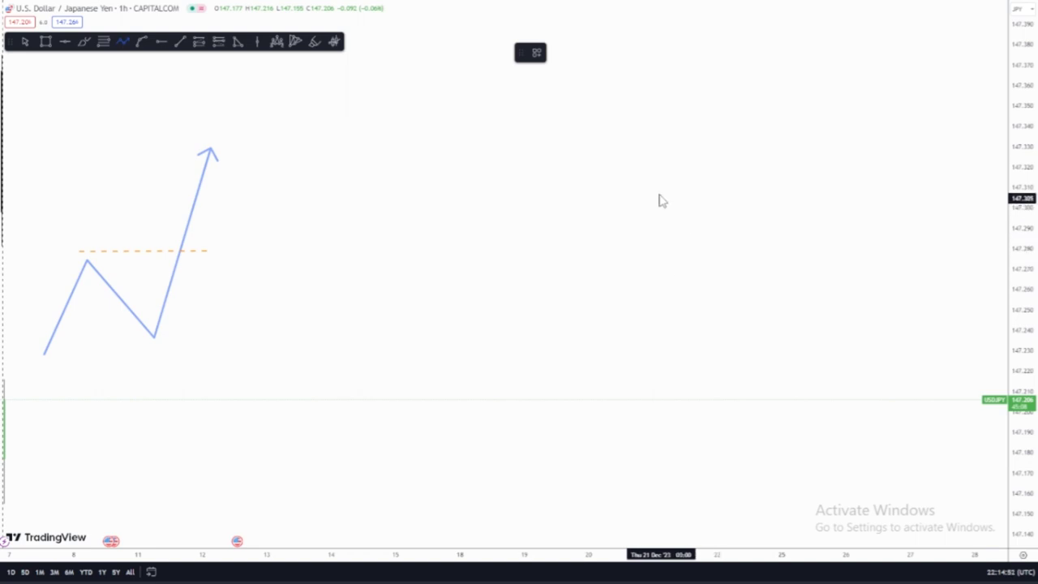
click(634, 161)
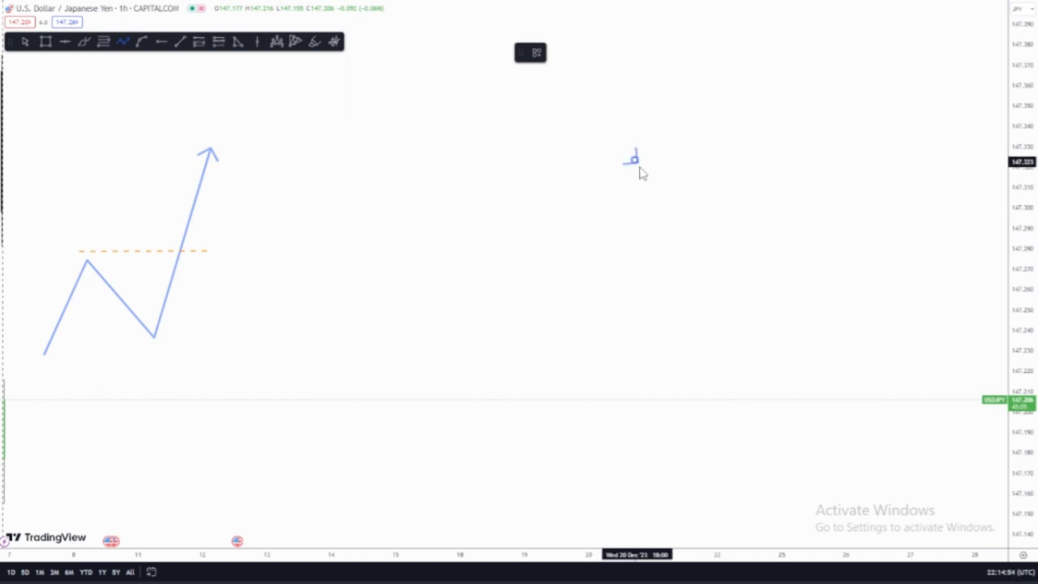
click(701, 320)
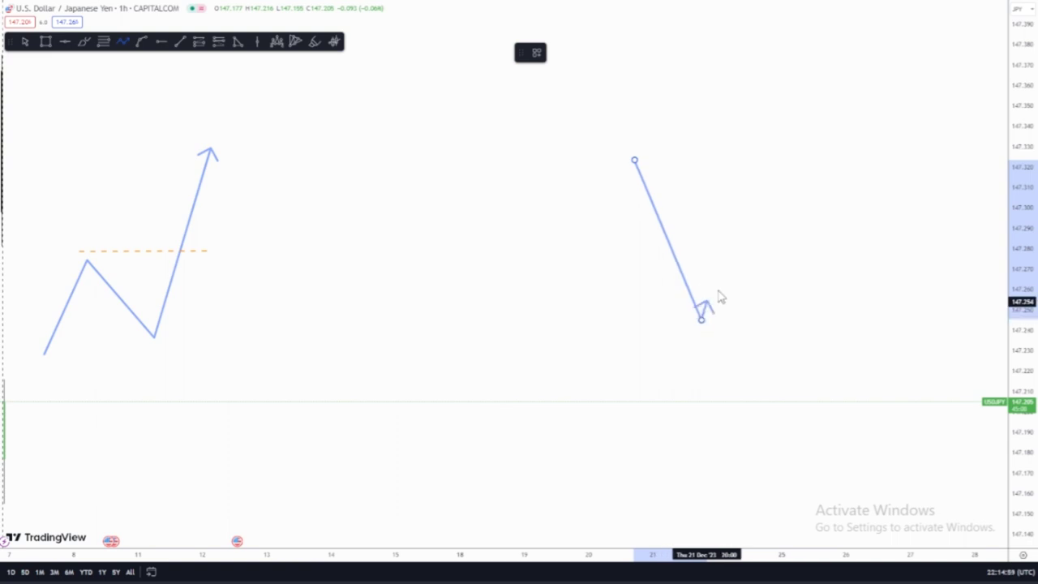
double_click(763, 245)
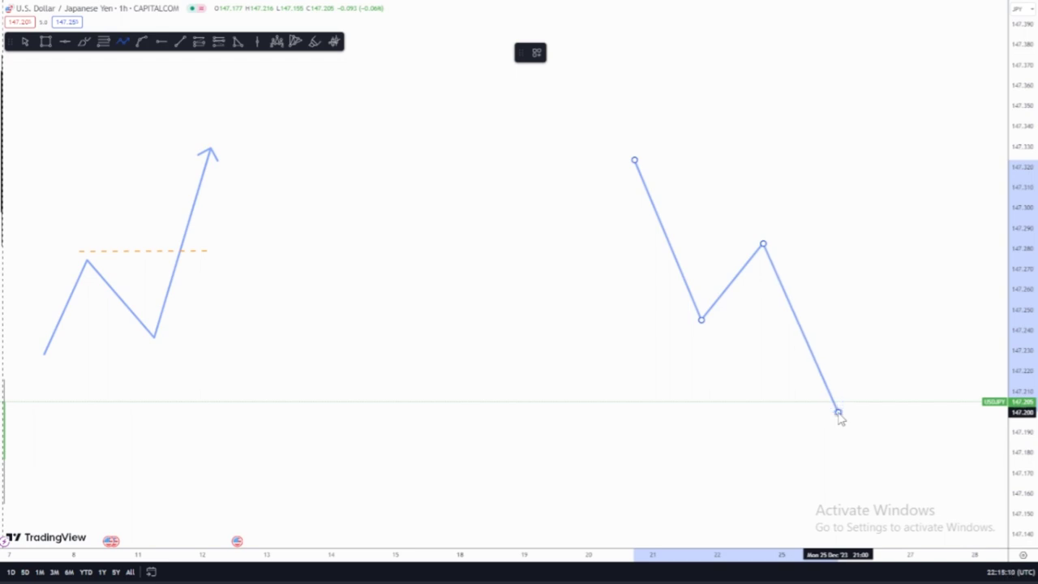
click(838, 414)
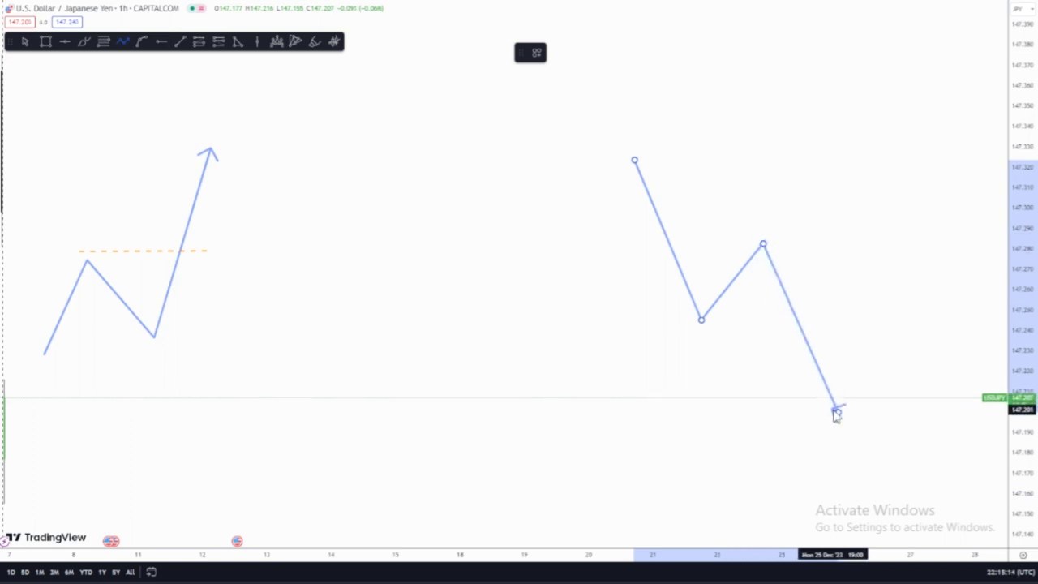
click(838, 413)
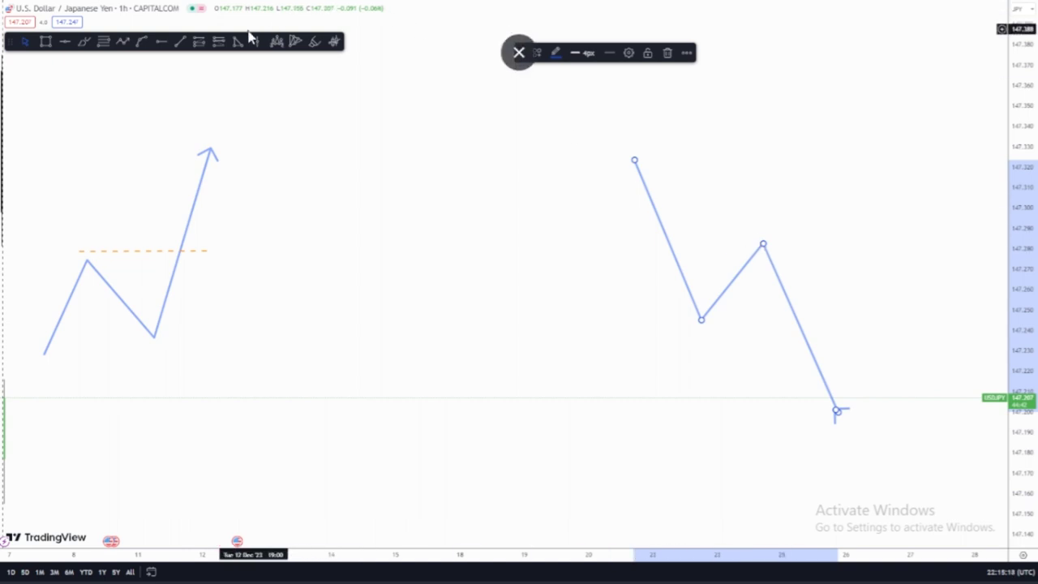
Step: Draw a horizontal trend line at about 147.26 across the falling path, just above its first low
click(182, 42)
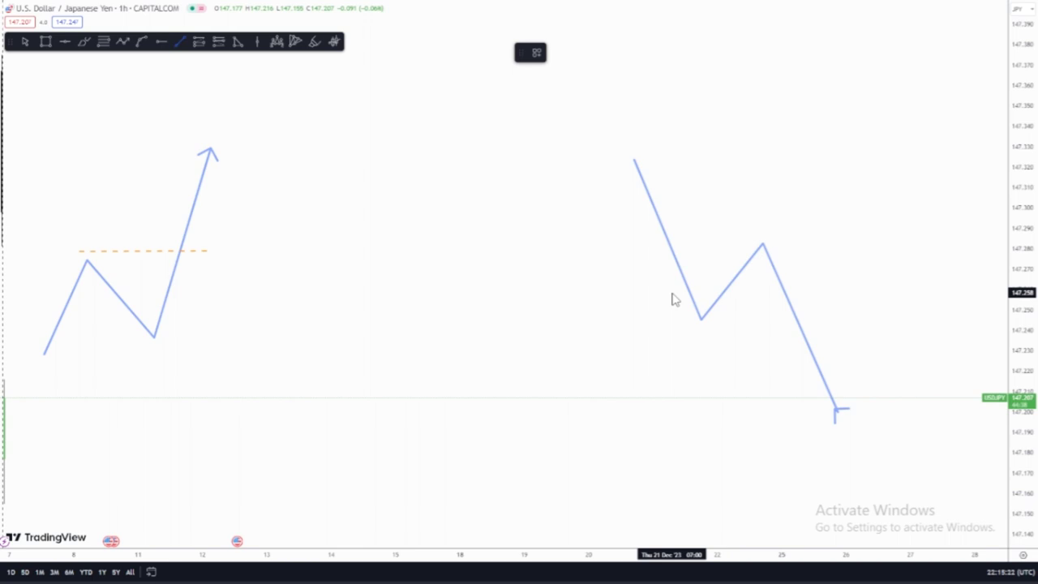
click(852, 297)
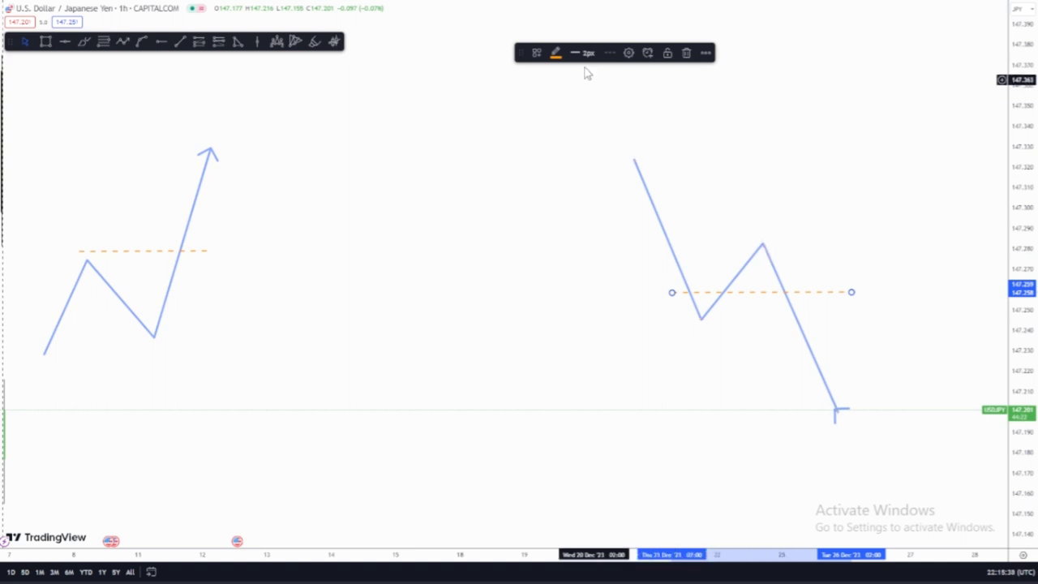
Step: Apply the red Downtrend template to the falling path and deselect it
click(658, 219)
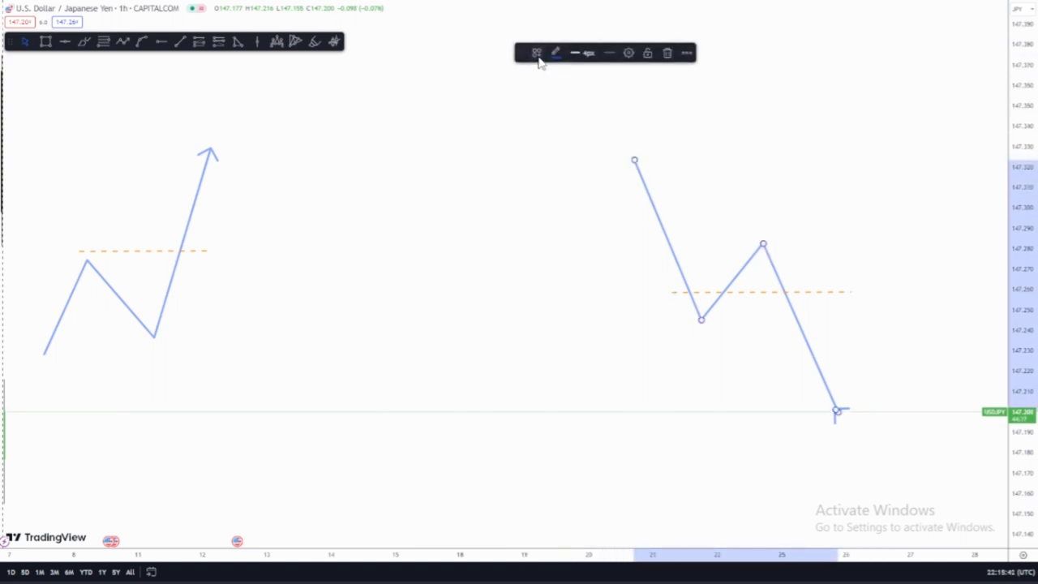
click(537, 53)
click(577, 118)
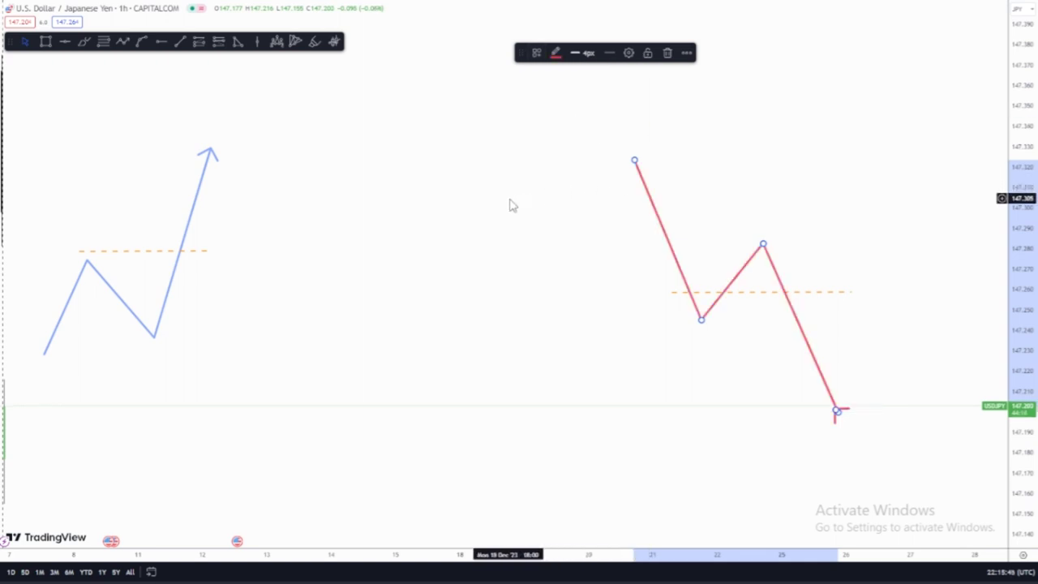
click(529, 331)
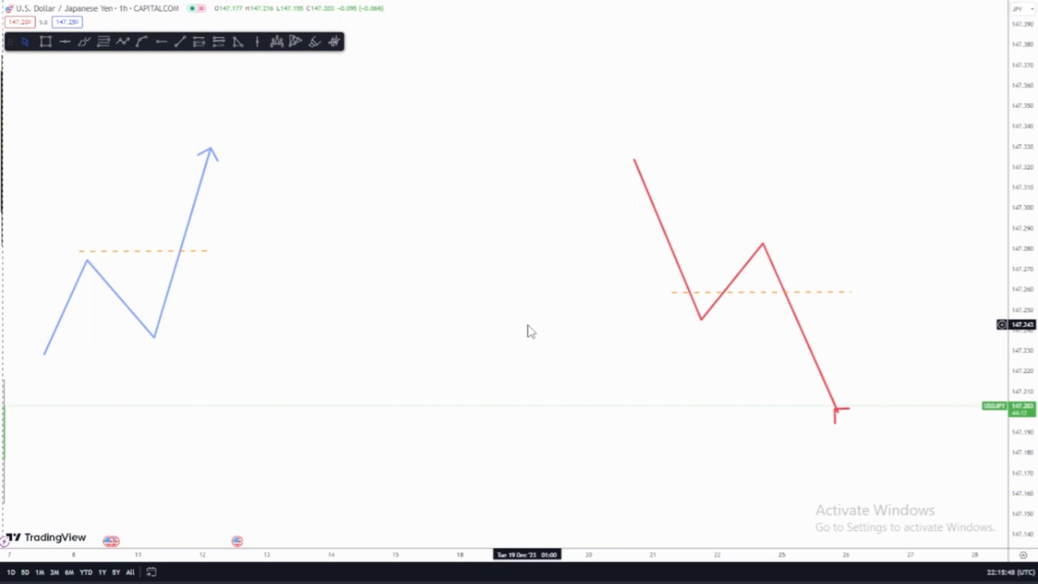